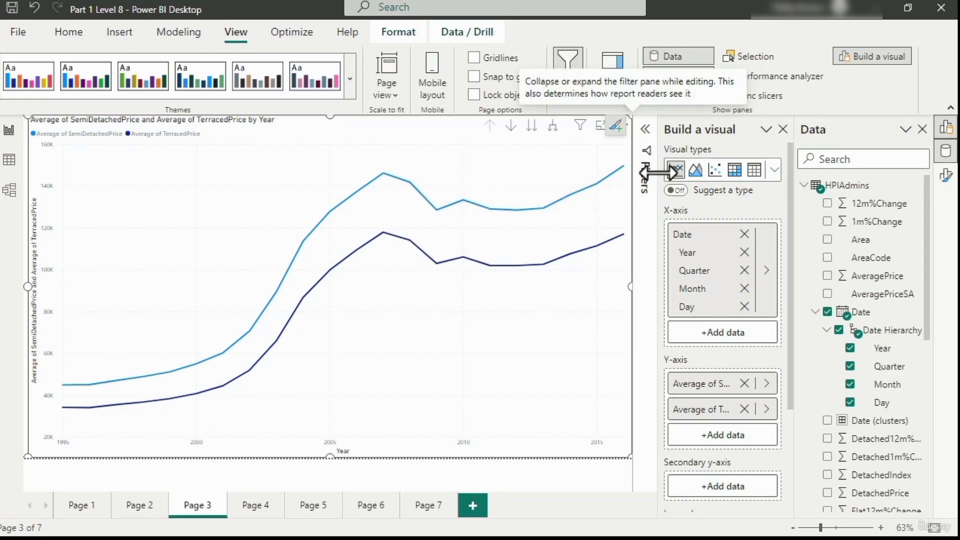
Step: Run Explain the increase on the 2016 point of the average SemiDetachedPrice line on Page 3
{"action": "left_click", "coordinate": [568, 75]}
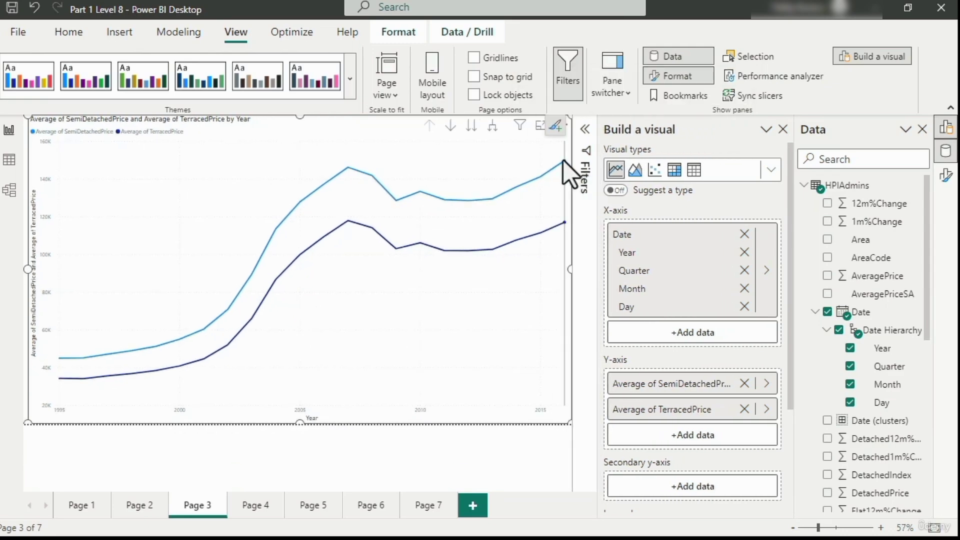
{"action": "right_click", "coordinate": [563, 161]}
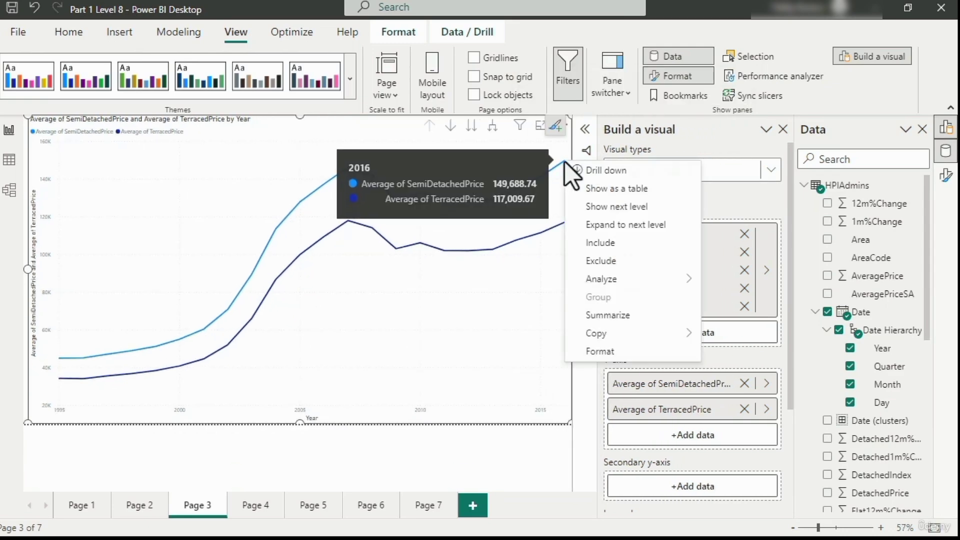
{"action": "mouse_move", "coordinate": [673, 279]}
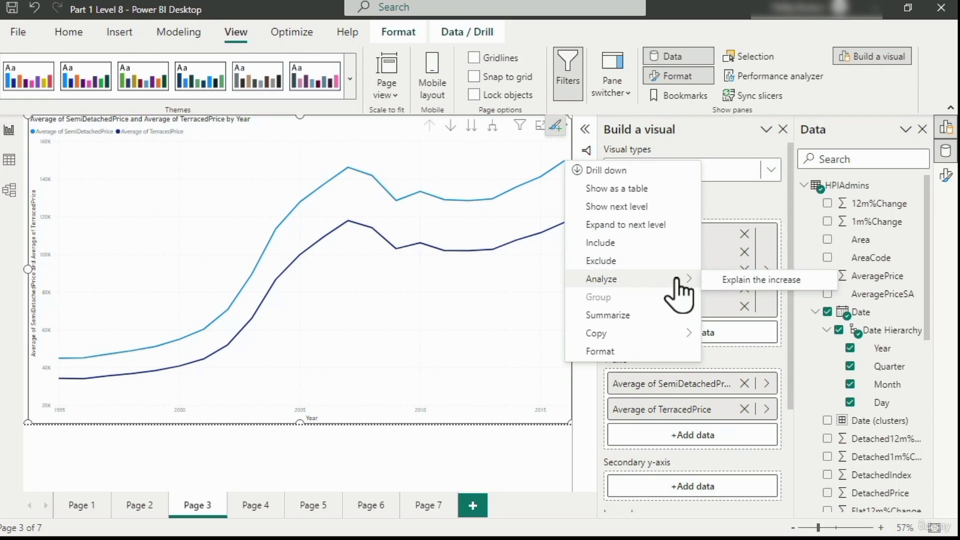
{"action": "left_click", "coordinate": [761, 281]}
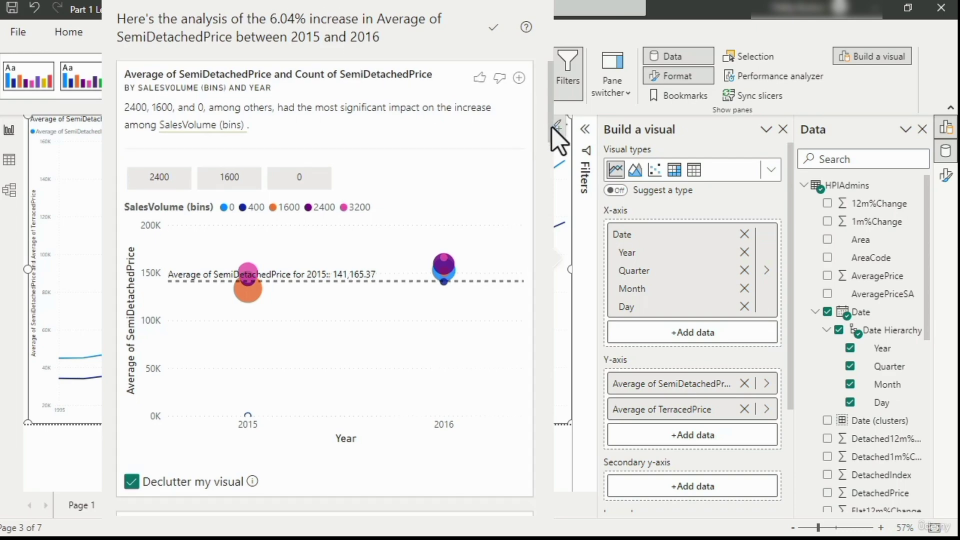
Step: Examine the Area and RegionName breakdowns of the price increase, comparing the regions' 2015 and 2016 averages
{"action": "left_click_drag", "start_coordinate": [552, 127], "coordinate": [539, 273]}
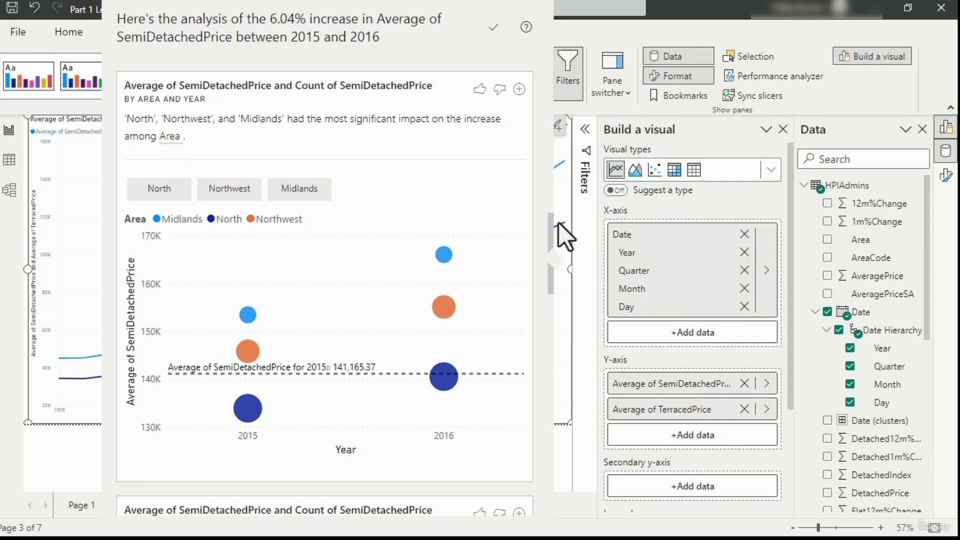
{"action": "left_click_drag", "start_coordinate": [550, 224], "coordinate": [533, 298]}
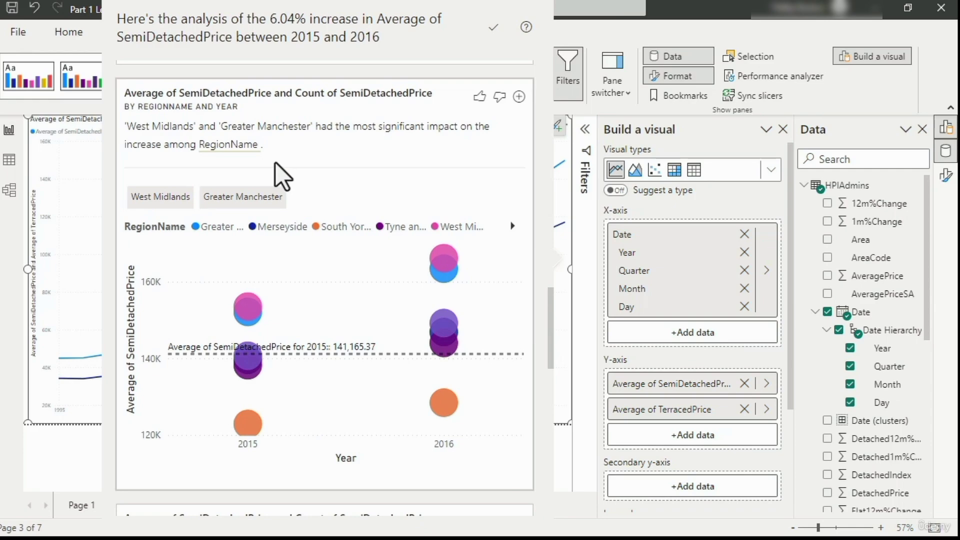
{"action": "mouse_move", "coordinate": [252, 298]}
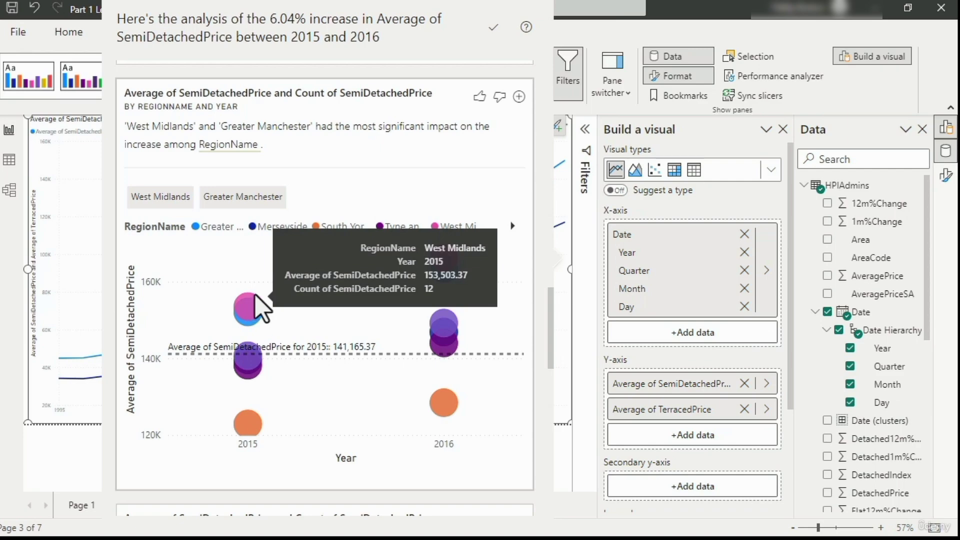
{"action": "mouse_move", "coordinate": [448, 274]}
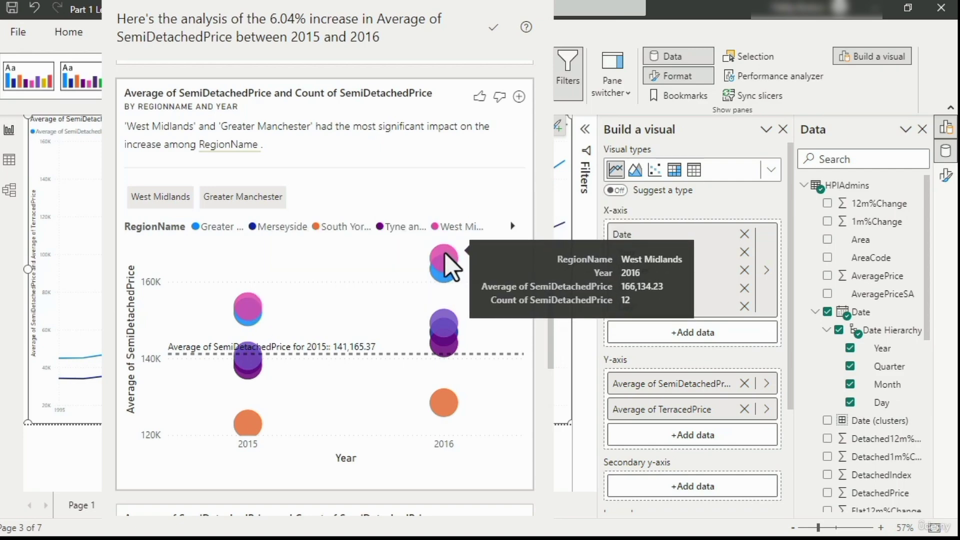
{"action": "mouse_move", "coordinate": [248, 323]}
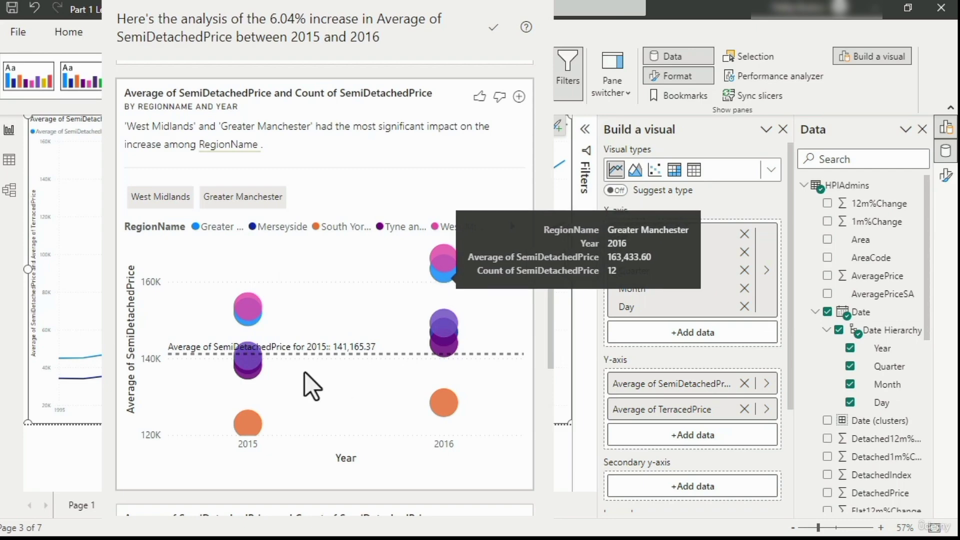
{"action": "mouse_move", "coordinate": [250, 362]}
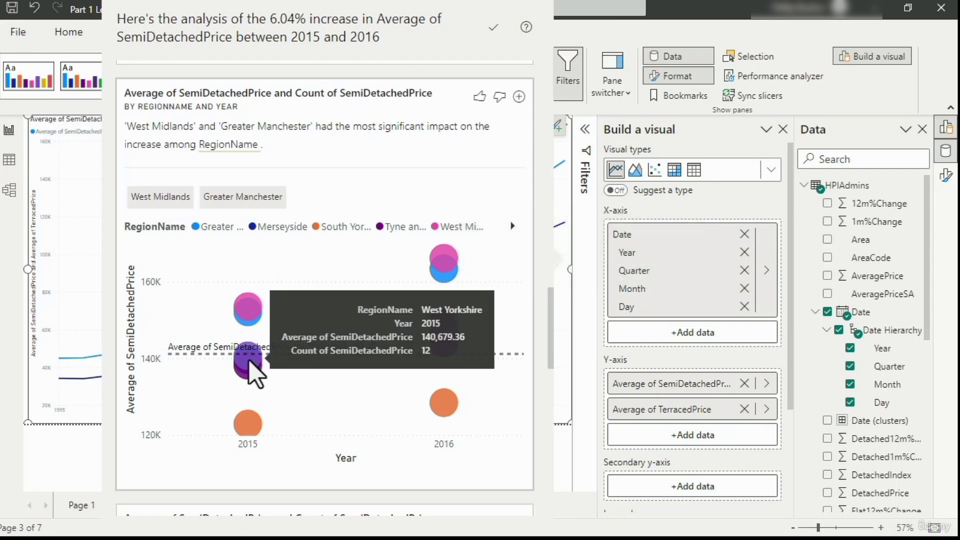
{"action": "mouse_move", "coordinate": [454, 326]}
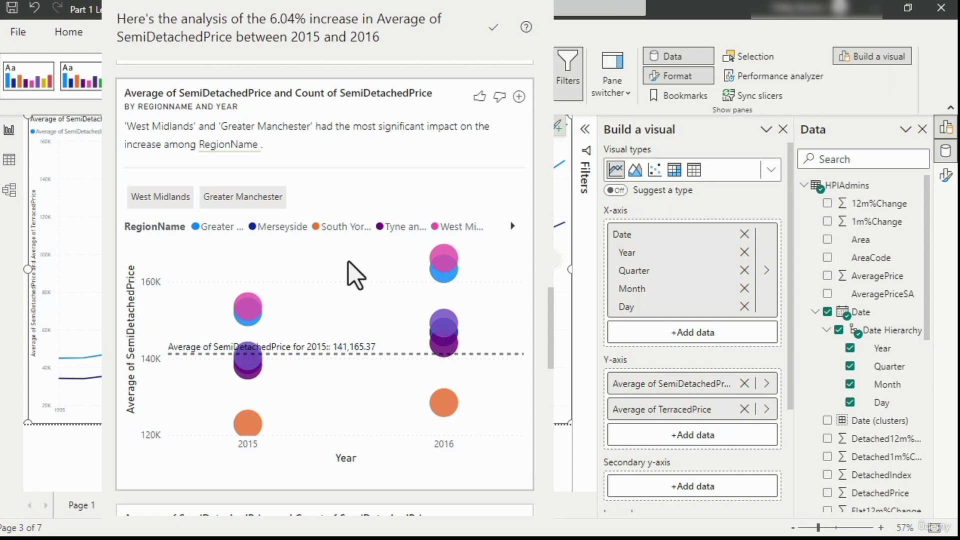
Step: Highlight Greater Manchester and West Midlands in turn in the RegionName breakdown and clear the highlighting
{"action": "left_click", "coordinate": [242, 200]}
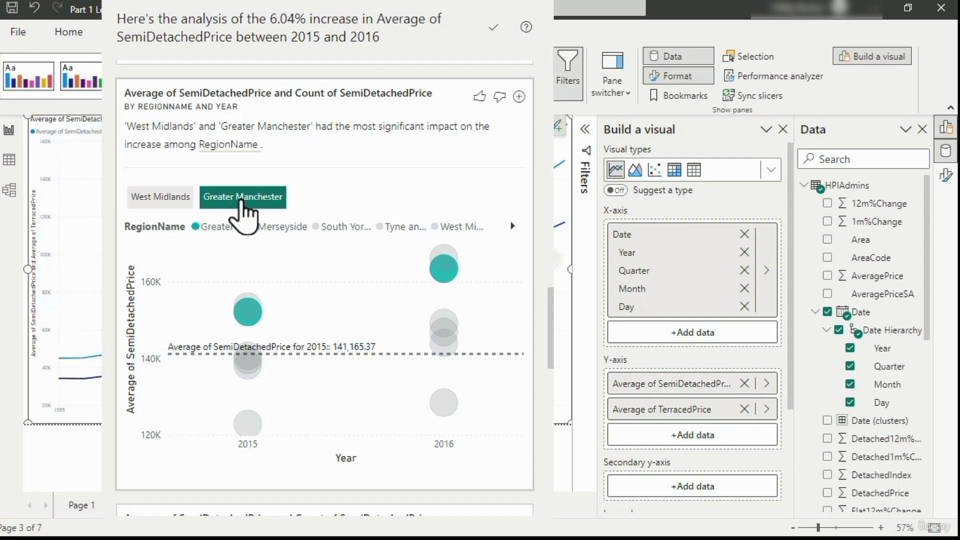
{"action": "left_click", "coordinate": [170, 199]}
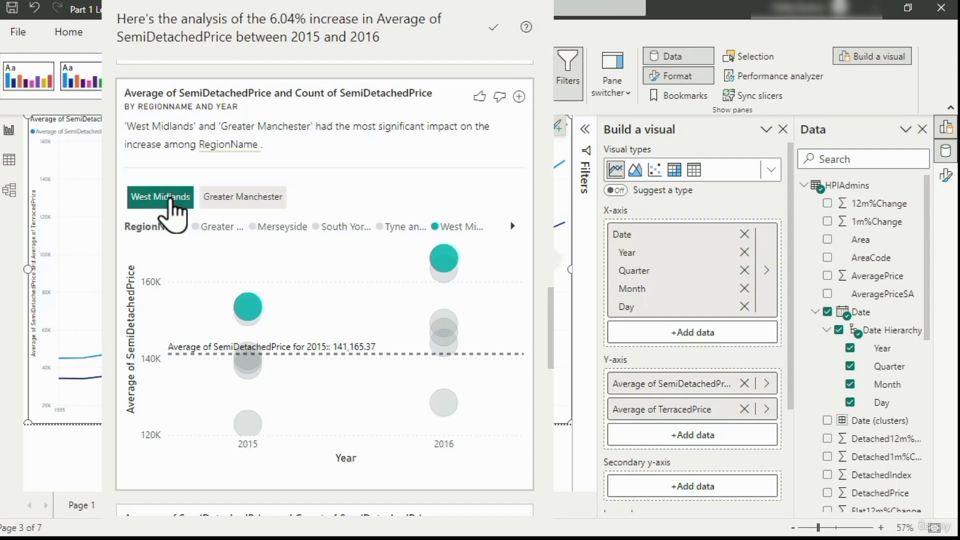
{"action": "left_click", "coordinate": [172, 198]}
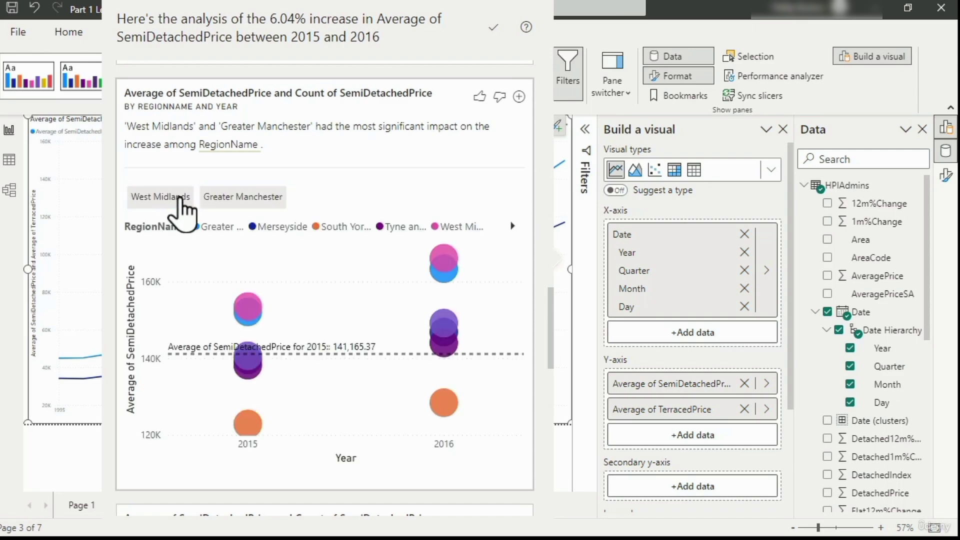
{"action": "left_click", "coordinate": [182, 199]}
{"action": "left_click", "coordinate": [181, 199]}
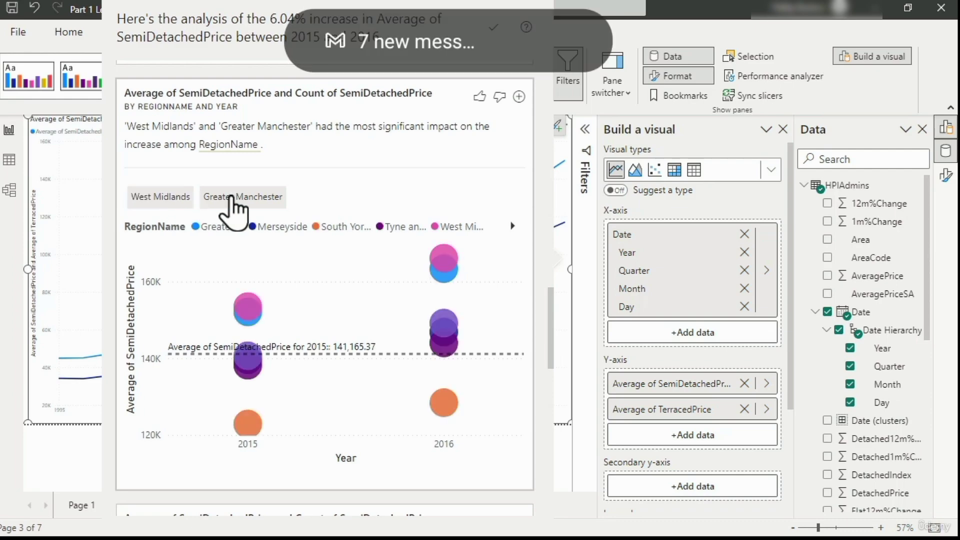
{"action": "left_click", "coordinate": [231, 203]}
{"action": "left_click", "coordinate": [247, 202]}
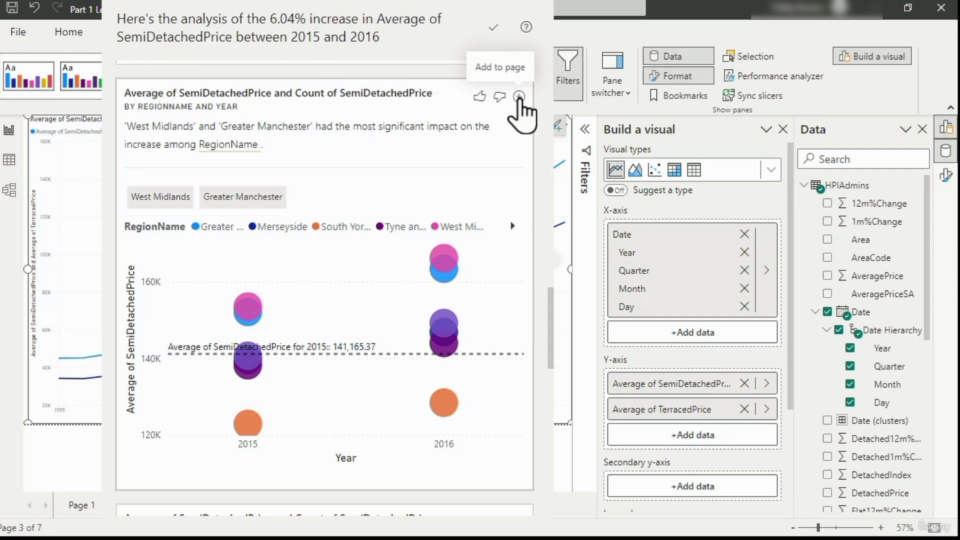
Step: Try out the RegionName scatter chart from the analysis on Page 3 at an enlarged size and delete it
{"action": "left_click", "coordinate": [519, 97]}
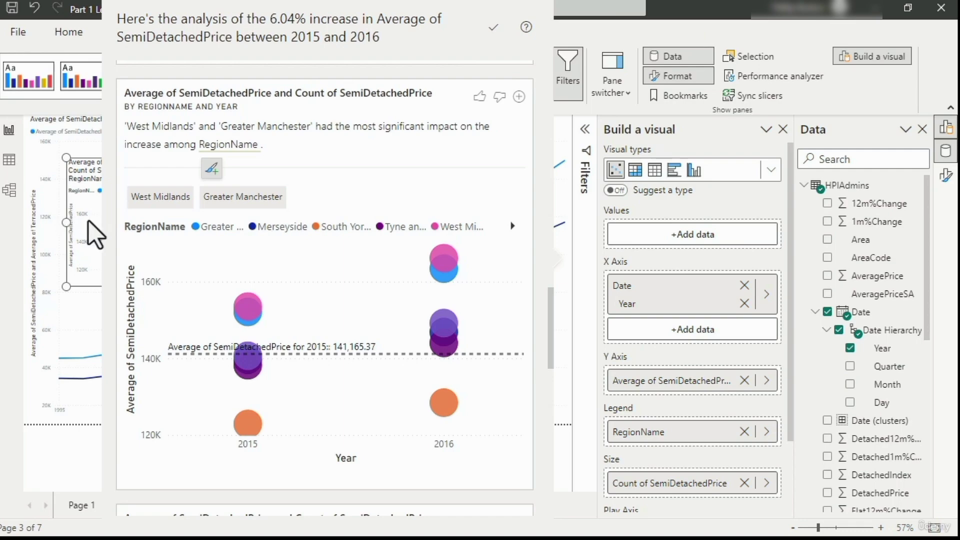
{"action": "left_click", "coordinate": [541, 320]}
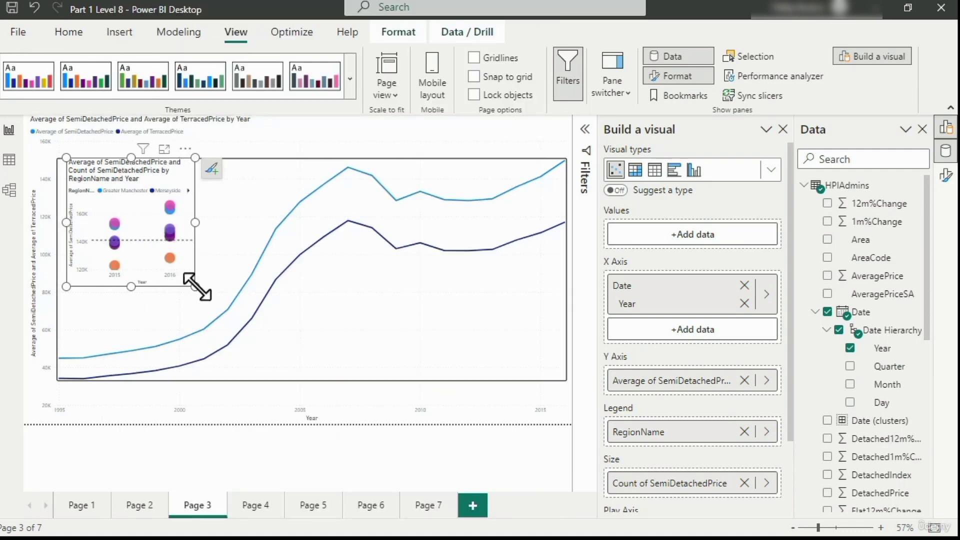
{"action": "left_click_drag", "start_coordinate": [196, 285], "coordinate": [481, 349]}
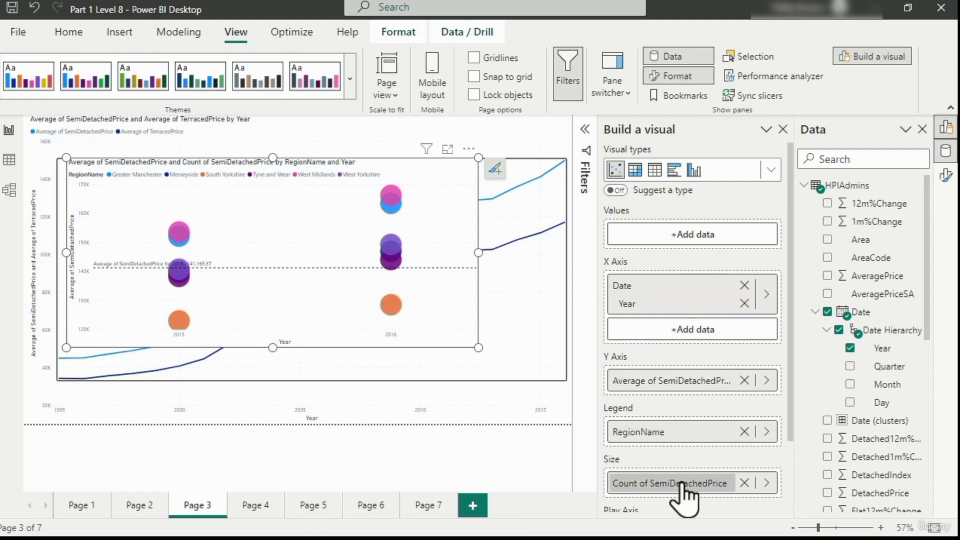
{"action": "scroll", "coordinate": [685, 493], "scroll_direction": "down", "scroll_amount": 3}
{"action": "scroll", "coordinate": [683, 487], "scroll_direction": "up", "scroll_amount": 2}
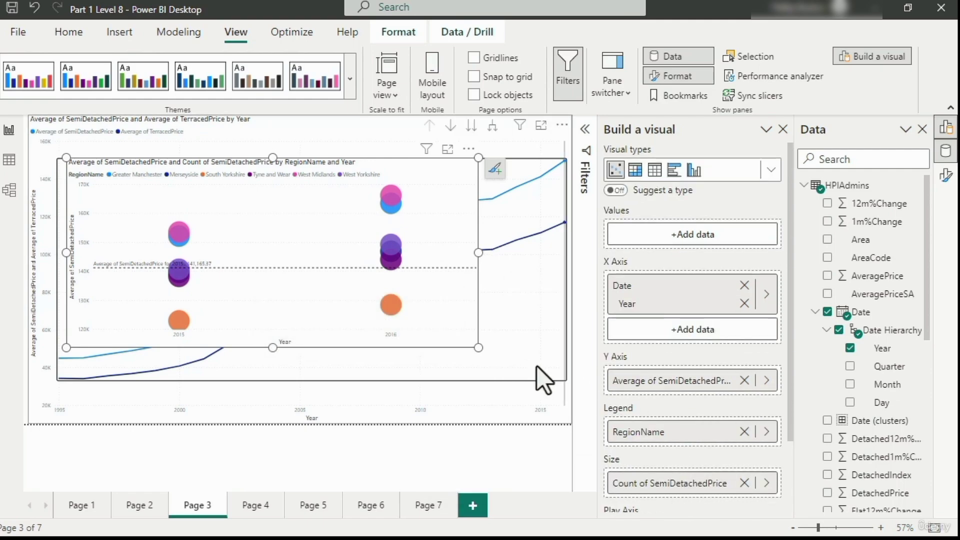
{"action": "key", "text": "Delete"}
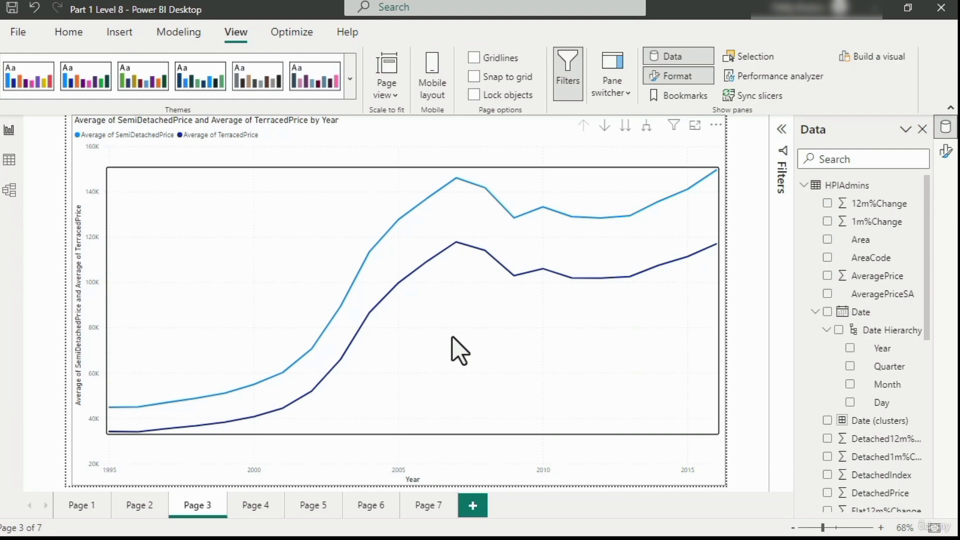
Step: Run Explain the increase on the January 2014 peak of the SalesVolume YoY% line on Page 1
{"action": "left_click", "coordinate": [82, 504]}
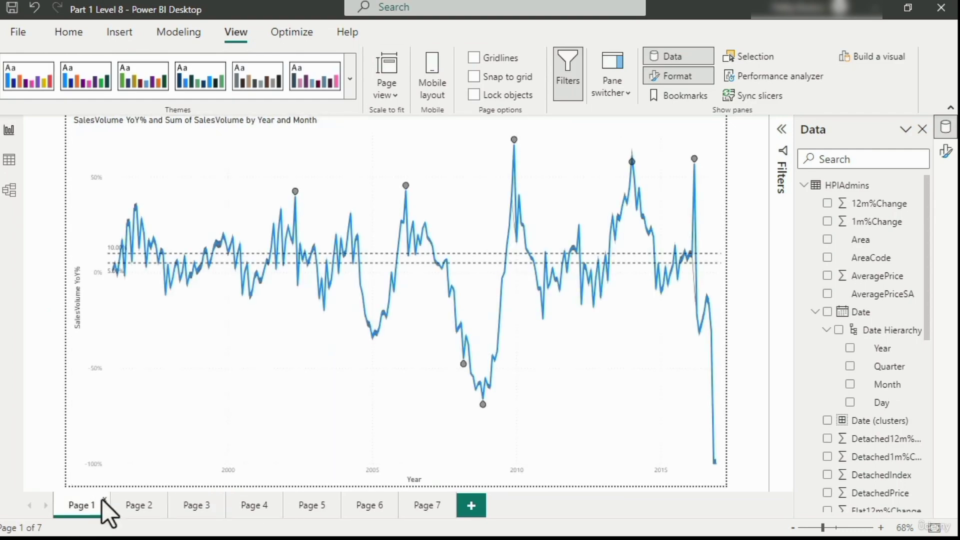
{"action": "left_click", "coordinate": [632, 155]}
{"action": "right_click", "coordinate": [632, 155]}
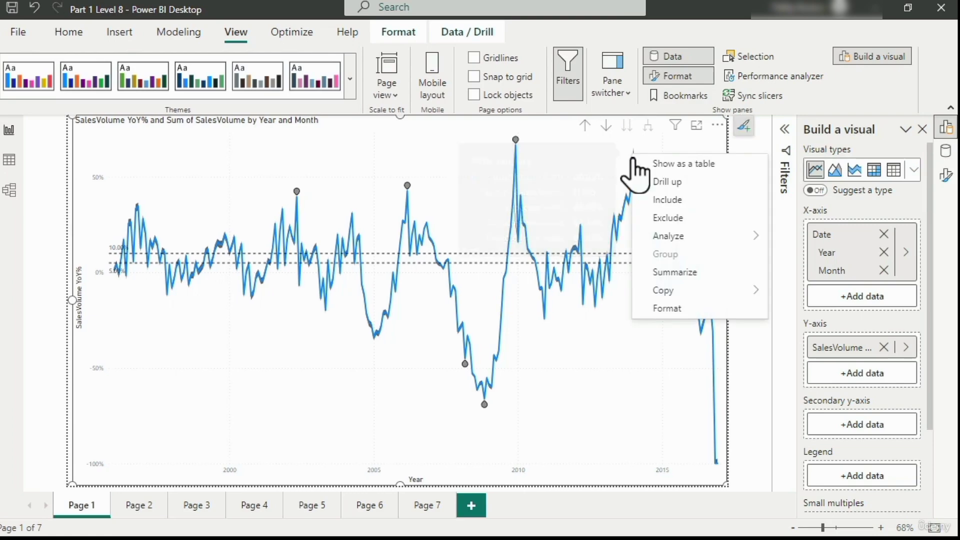
{"action": "mouse_move", "coordinate": [687, 241]}
{"action": "left_click", "coordinate": [822, 238]}
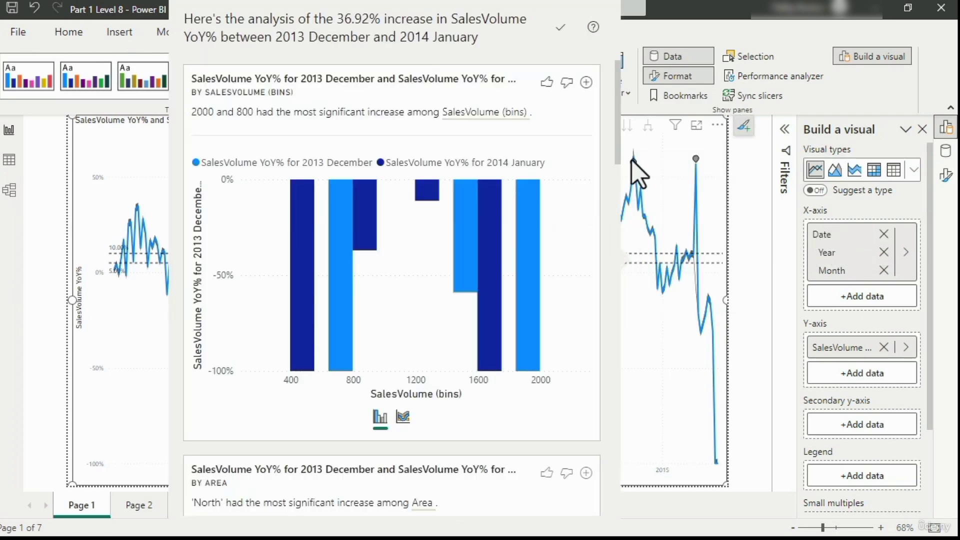
Step: Review the RegionName (groups) breakdown as a column chart and as a ribbon chart, and close the analysis
{"action": "left_click_drag", "start_coordinate": [618, 159], "coordinate": [601, 326]}
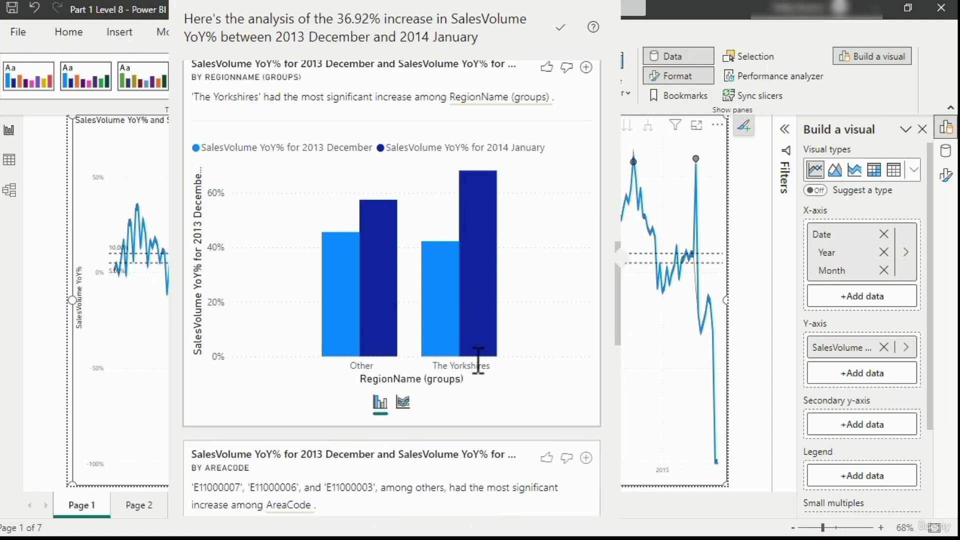
{"action": "scroll", "coordinate": [529, 358], "scroll_direction": "up", "scroll_amount": 1}
{"action": "scroll", "coordinate": [528, 359], "scroll_direction": "up", "scroll_amount": 1}
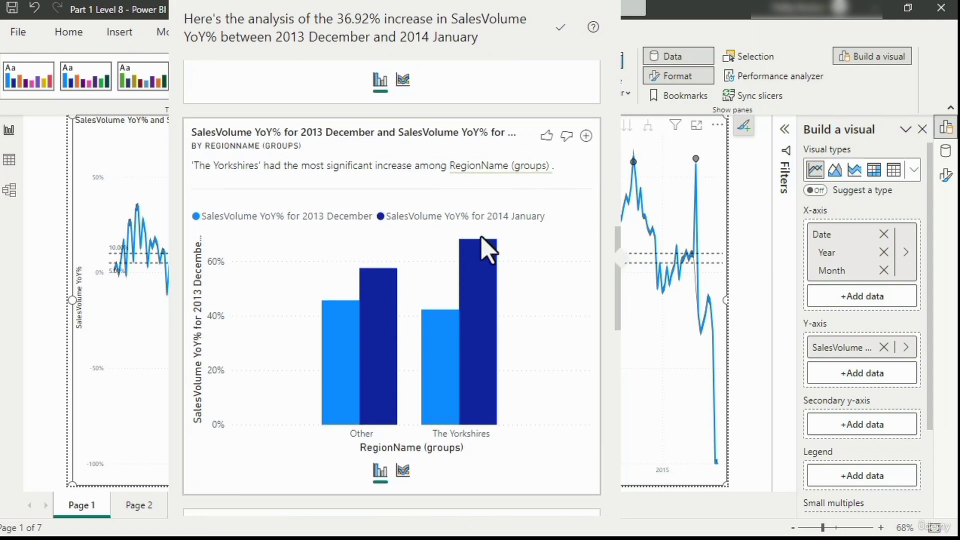
{"action": "mouse_move", "coordinate": [470, 245]}
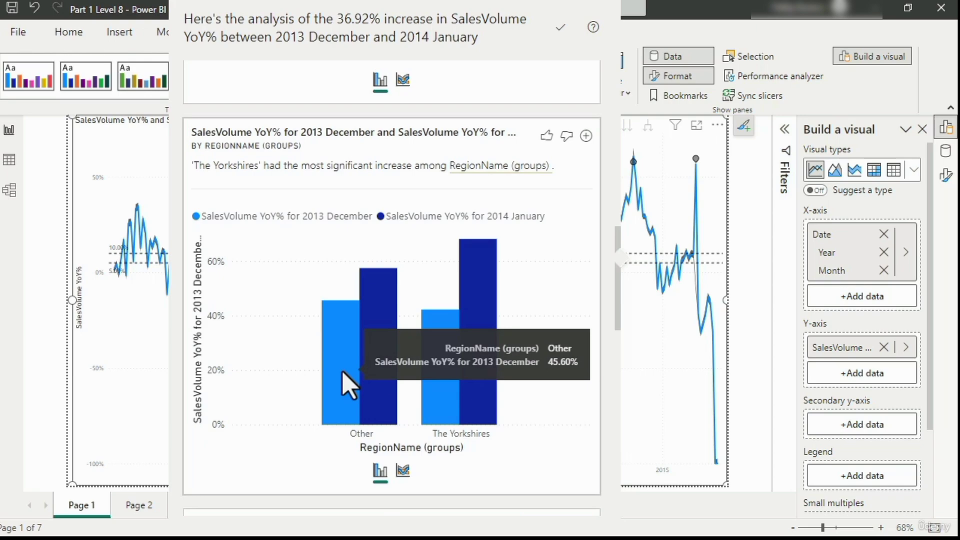
{"action": "left_click", "coordinate": [403, 471]}
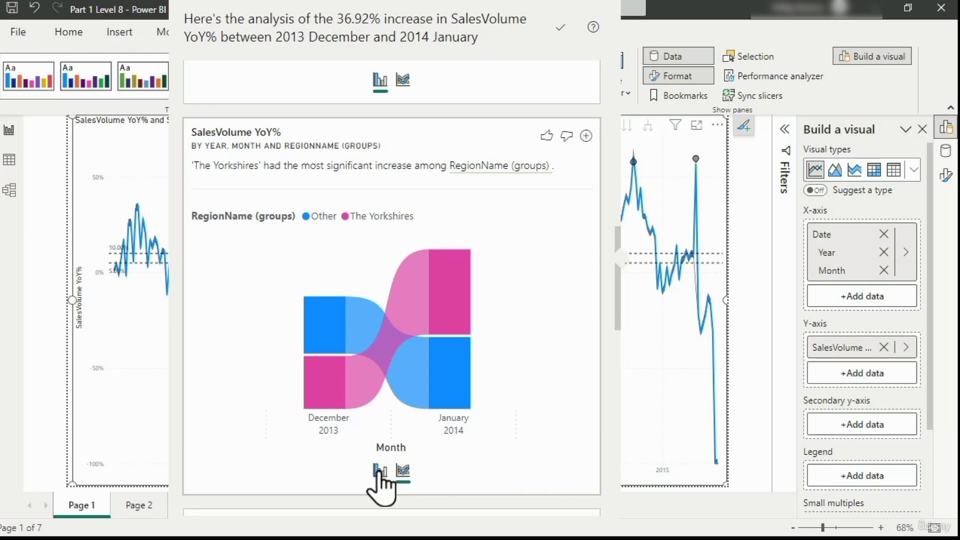
{"action": "left_click", "coordinate": [379, 471]}
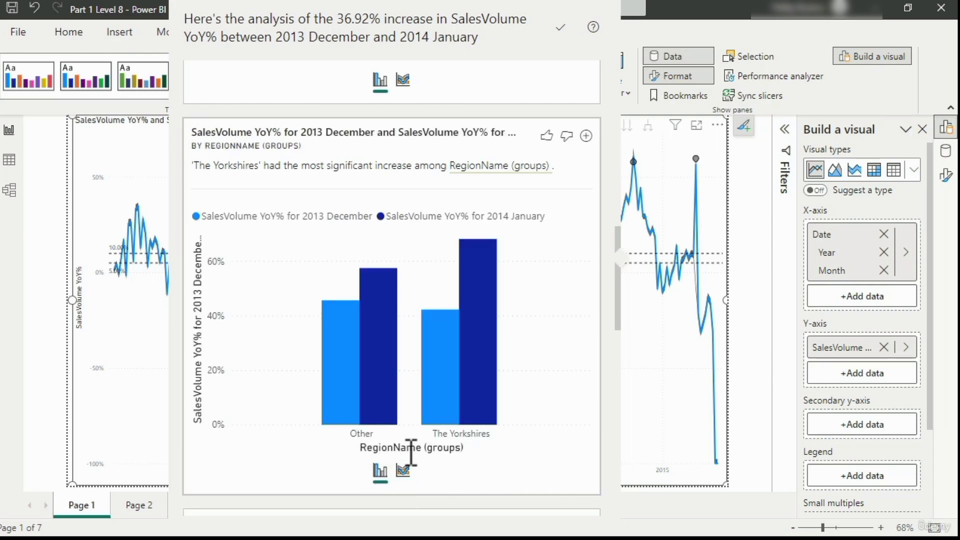
{"action": "key", "text": "Escape"}
Step: Inspect the counts of the 1600, 2000, 2400 and 800 SalesVolume bins in the Page 6 histogram
{"action": "mouse_move", "coordinate": [541, 336]}
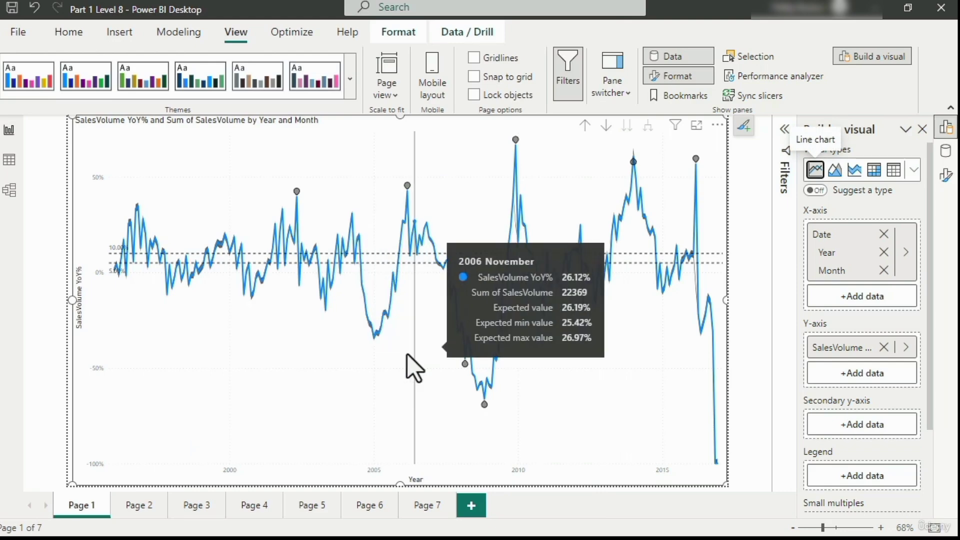
{"action": "left_click", "coordinate": [370, 506]}
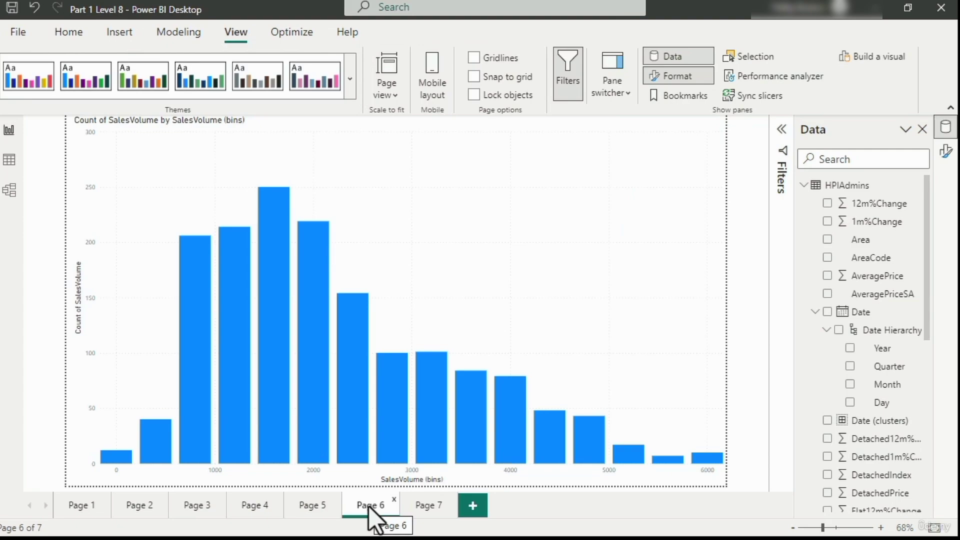
{"action": "mouse_move", "coordinate": [270, 356]}
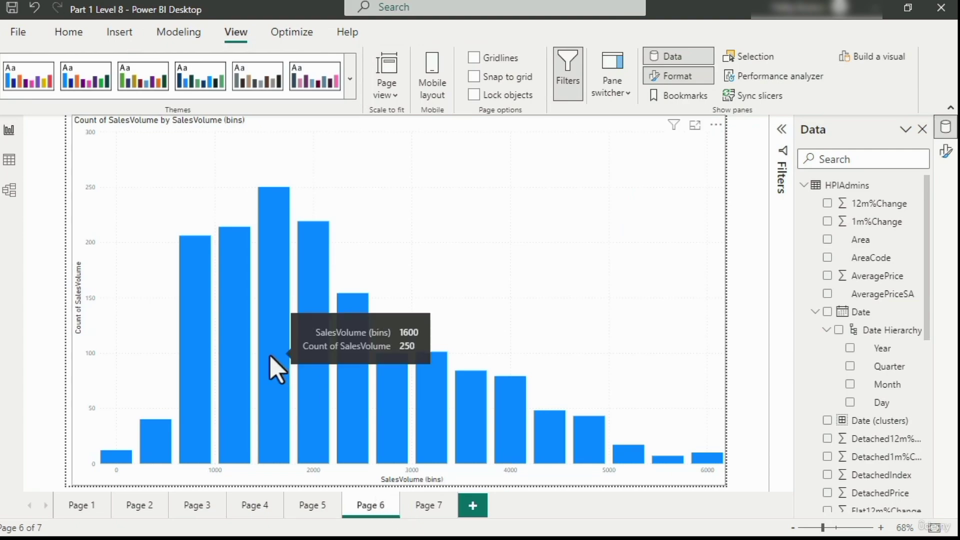
{"action": "mouse_move", "coordinate": [308, 367]}
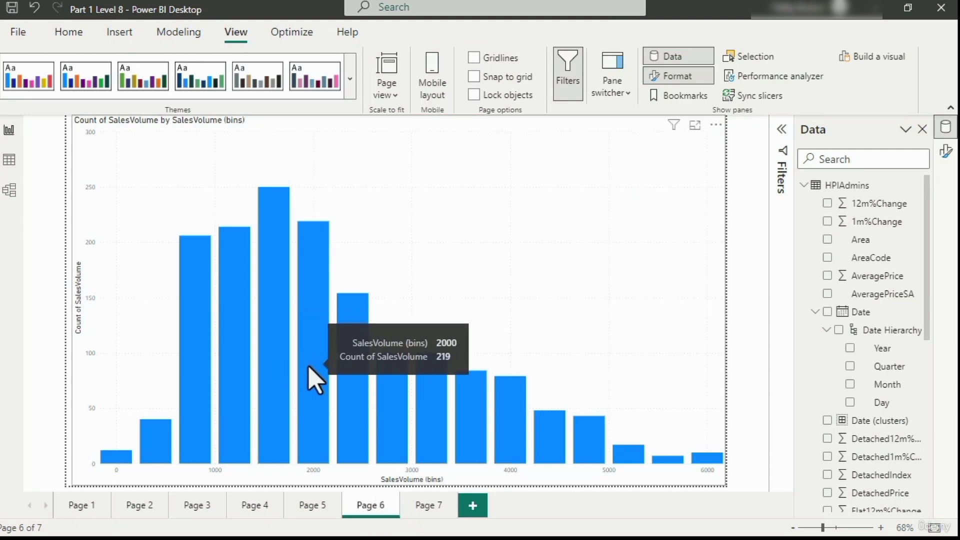
{"action": "mouse_move", "coordinate": [357, 371]}
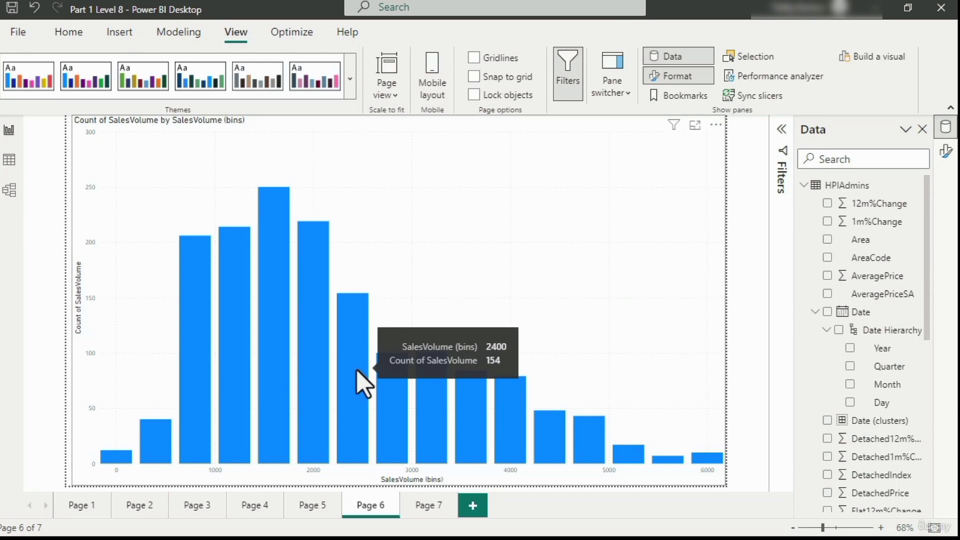
{"action": "mouse_move", "coordinate": [195, 258]}
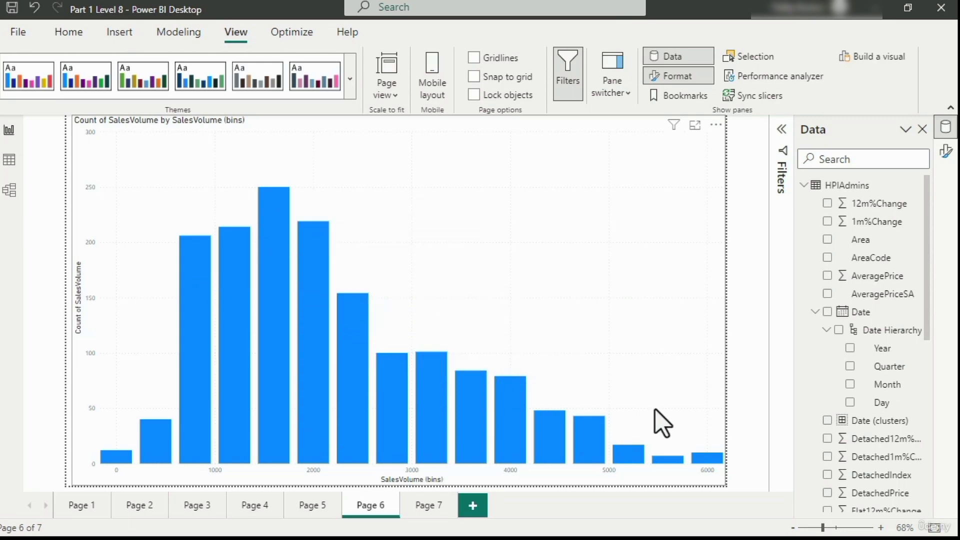
Step: Find where the distribution is different from the 1600 bin of the Page 6 histogram, and bring up the RegionName result
{"action": "right_click", "coordinate": [269, 293]}
{"action": "mouse_move", "coordinate": [356, 395]}
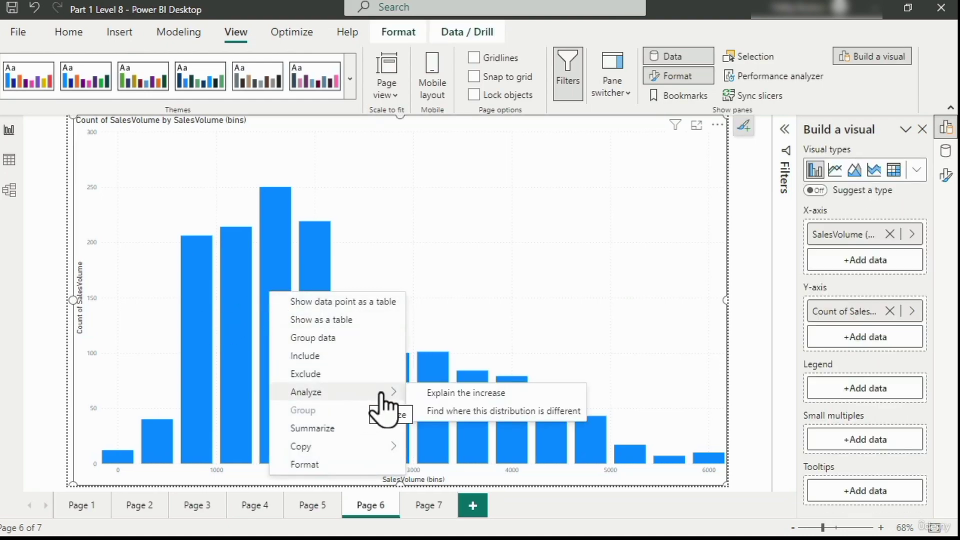
{"action": "left_click", "coordinate": [520, 412]}
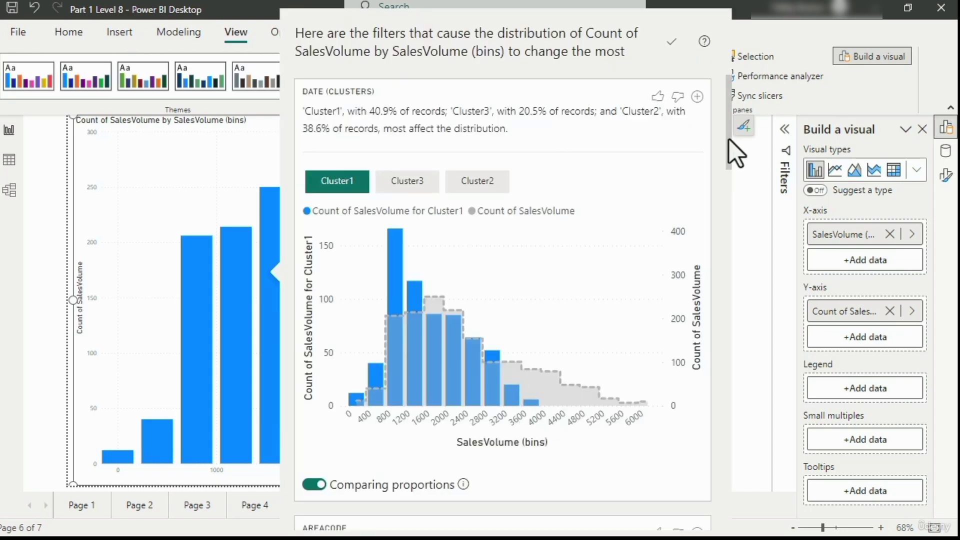
{"action": "left_click_drag", "start_coordinate": [730, 139], "coordinate": [723, 320]}
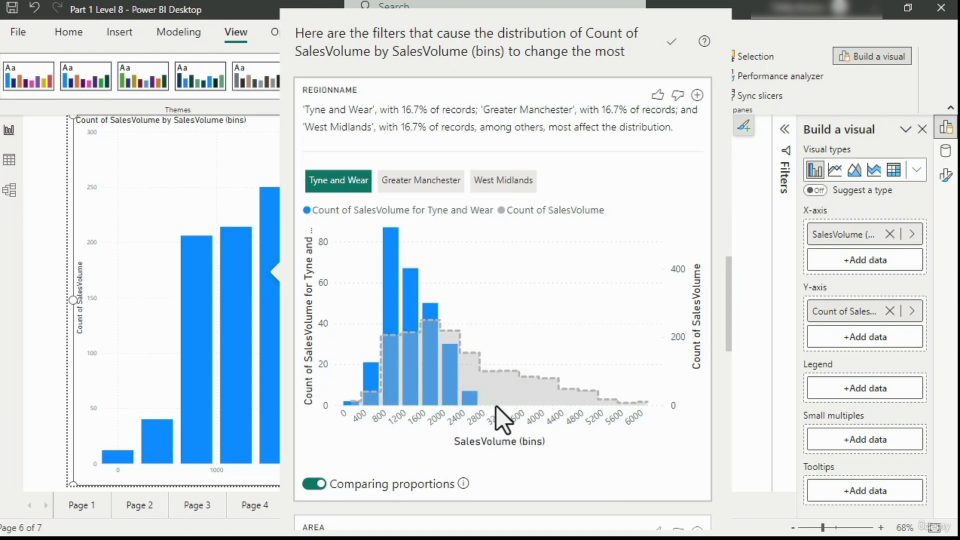
Step: Compare the proportional SalesVolume distributions of Greater Manchester, West Midlands, and Tyne and Wear with the overall distribution
{"action": "left_click", "coordinate": [423, 186]}
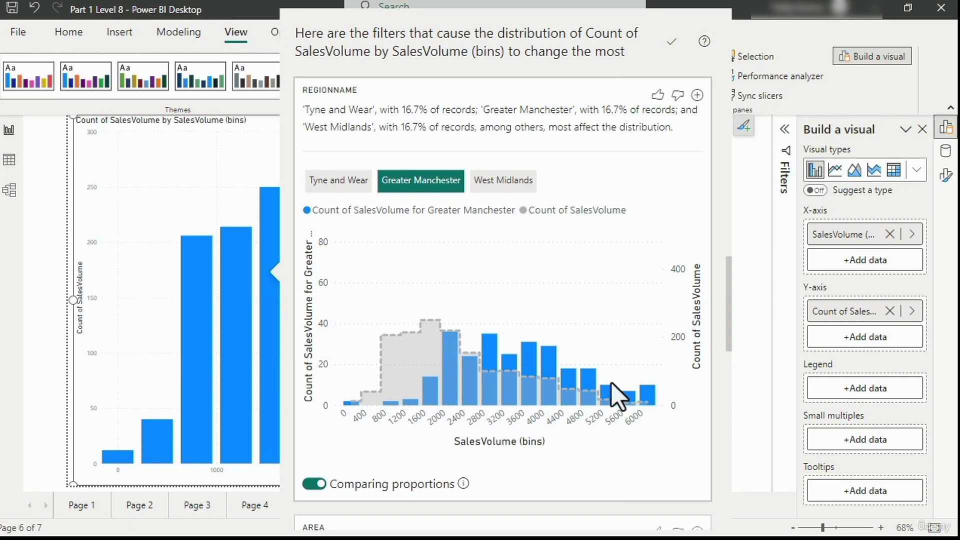
{"action": "left_click", "coordinate": [502, 183]}
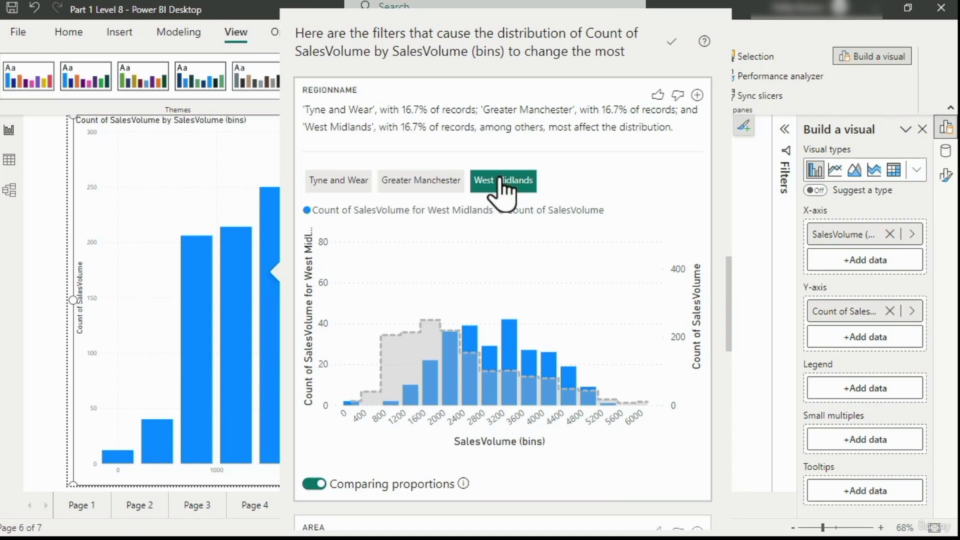
{"action": "left_click", "coordinate": [338, 182]}
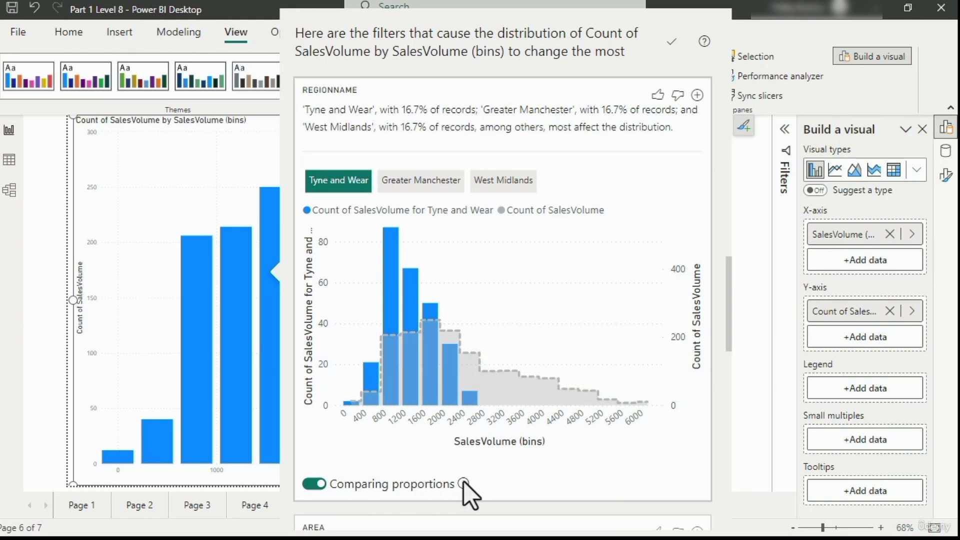
Step: Switch the RegionName comparison to absolute values and review Greater Manchester, West Midlands, and Tyne and Wear
{"action": "mouse_move", "coordinate": [464, 482]}
{"action": "left_click", "coordinate": [314, 485]}
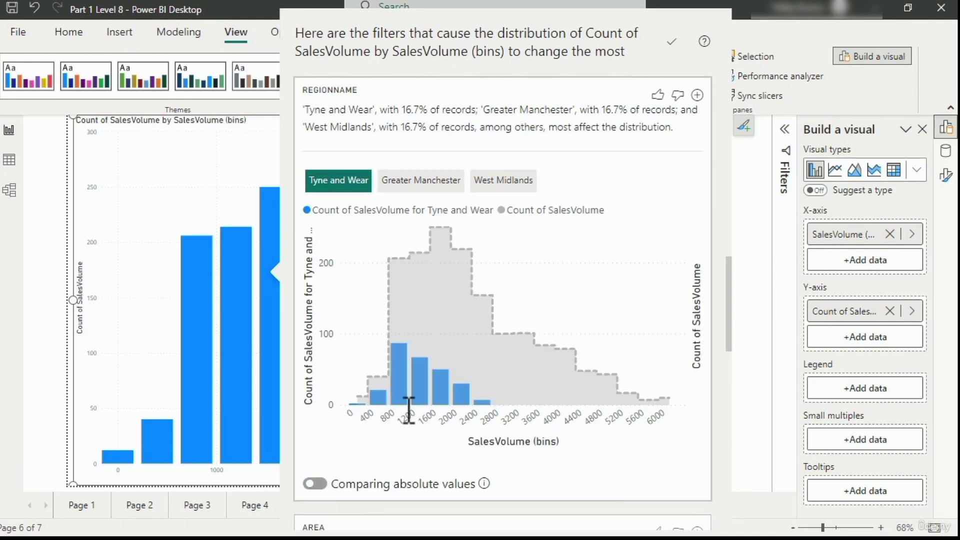
{"action": "left_click", "coordinate": [442, 190]}
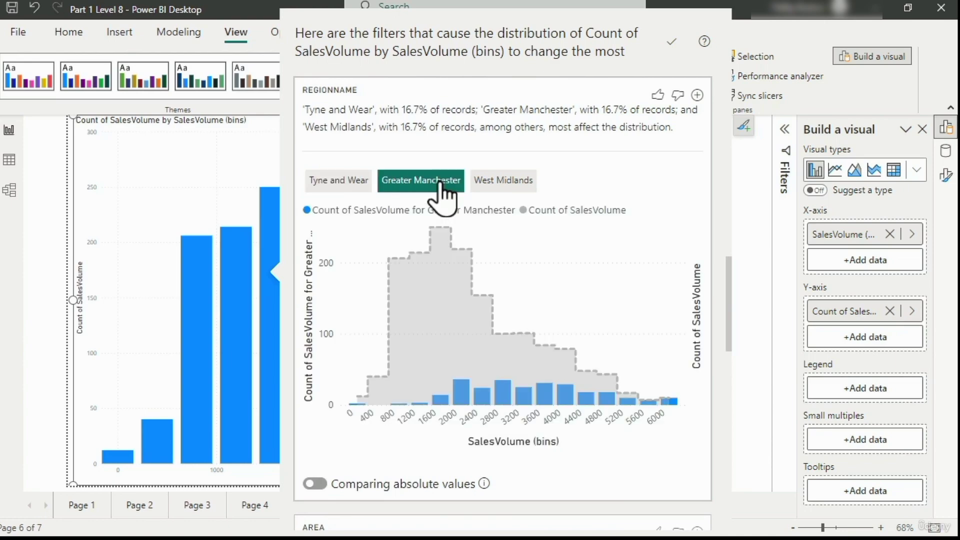
{"action": "left_click", "coordinate": [508, 199]}
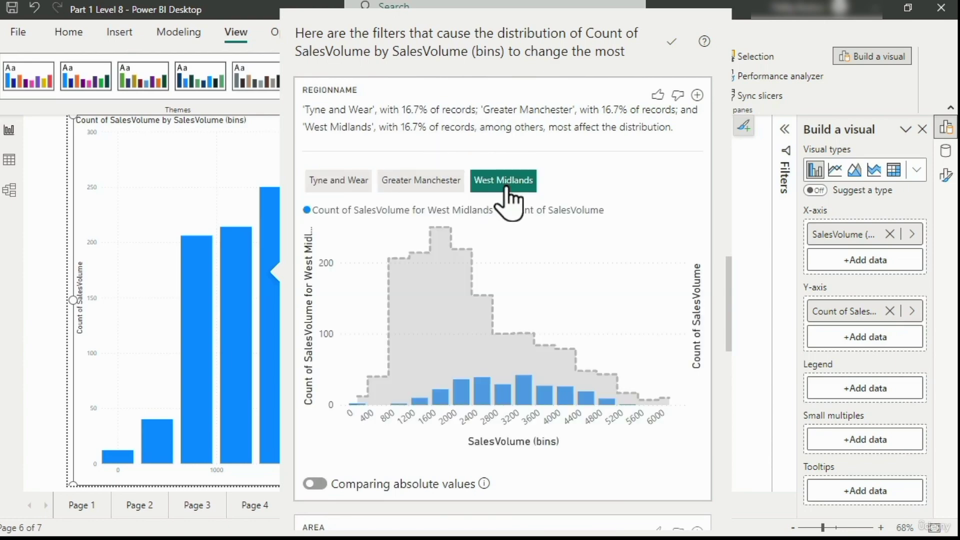
{"action": "left_click", "coordinate": [325, 188]}
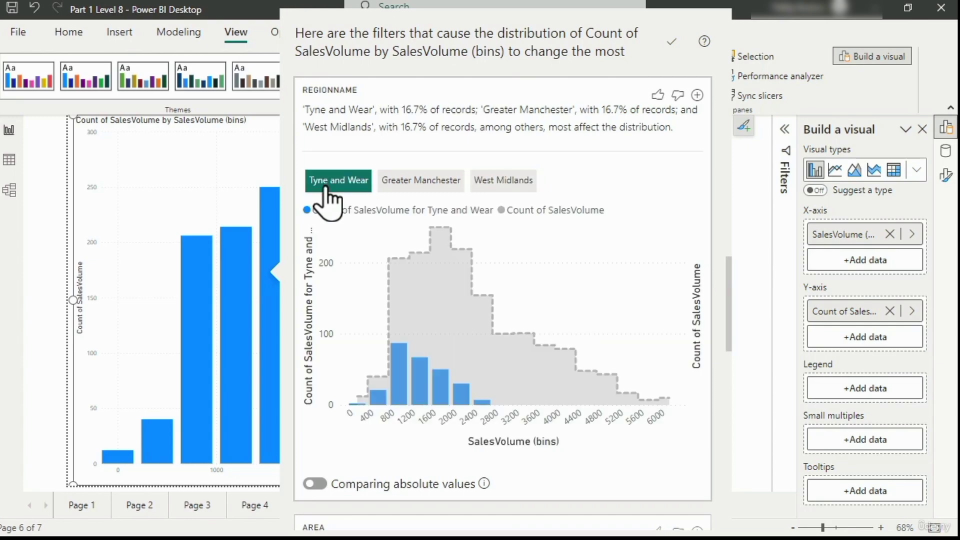
Step: Try out the Tyne and Wear distribution chart on Page 6 at an enlarged size and delete it
{"action": "left_click", "coordinate": [698, 97]}
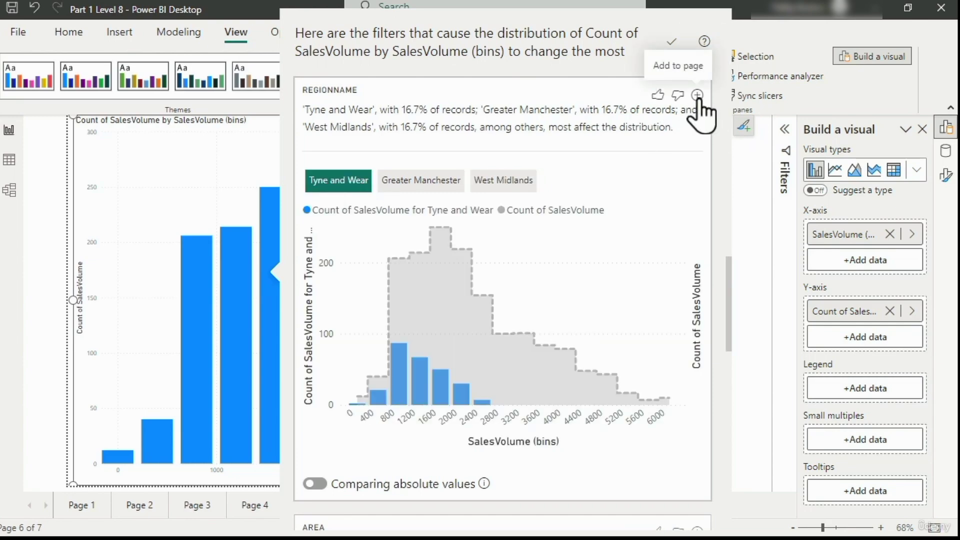
{"action": "key", "text": "Escape"}
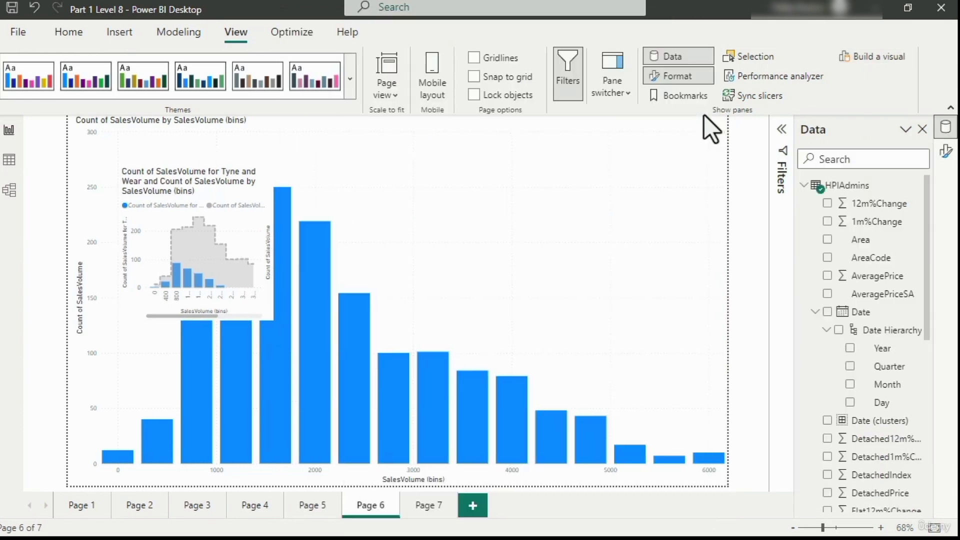
{"action": "left_click", "coordinate": [253, 317]}
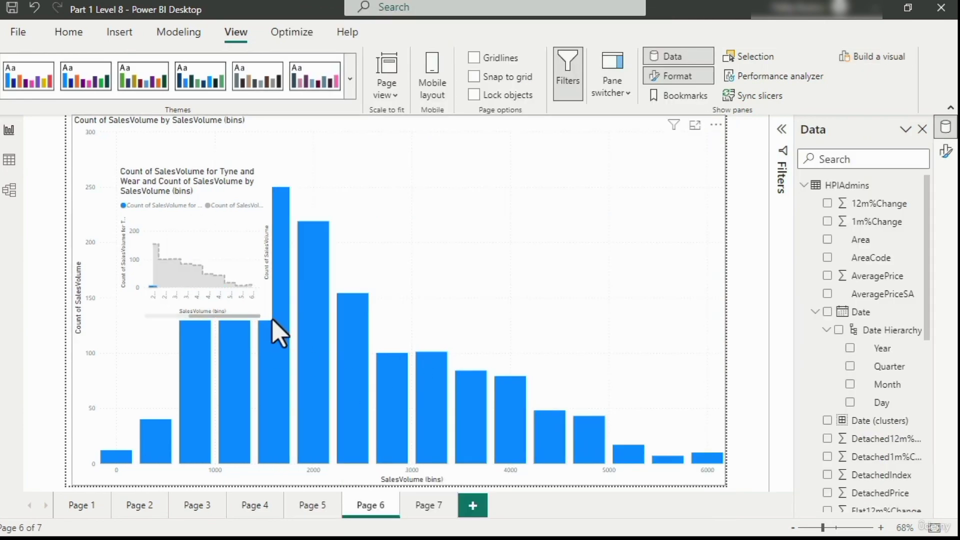
{"action": "left_click_drag", "start_coordinate": [273, 322], "coordinate": [602, 477]}
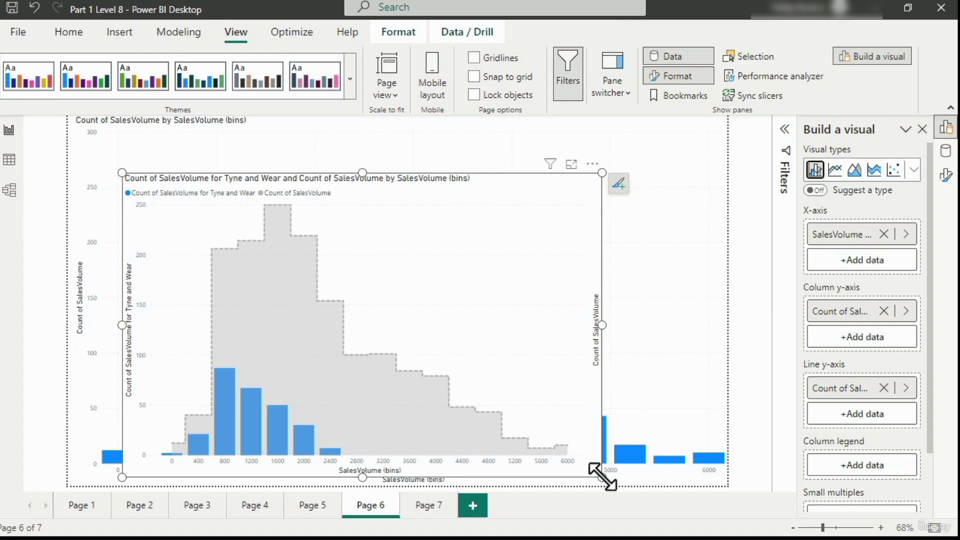
{"action": "key", "text": "Delete"}
Step: Examine the filter types available for SalesVolume (bins) on the Page 6 histogram, leaving the filter unchanged
{"action": "left_click", "coordinate": [603, 301]}
{"action": "left_click", "coordinate": [784, 131]}
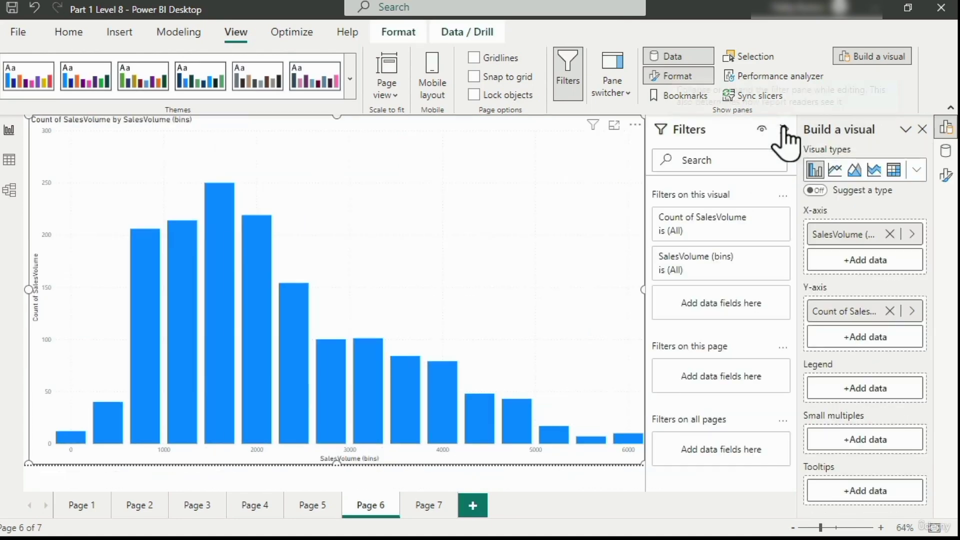
{"action": "left_click", "coordinate": [761, 256]}
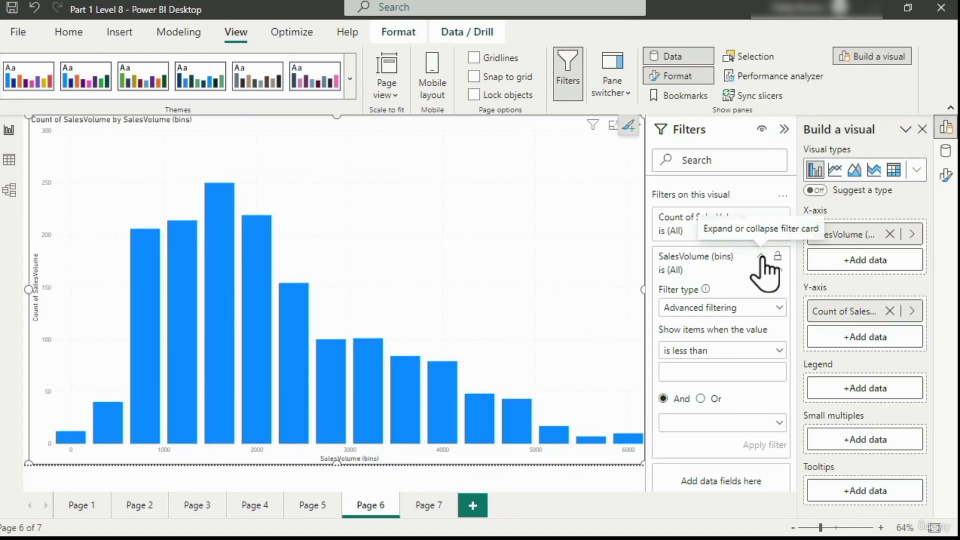
{"action": "left_click", "coordinate": [758, 307]}
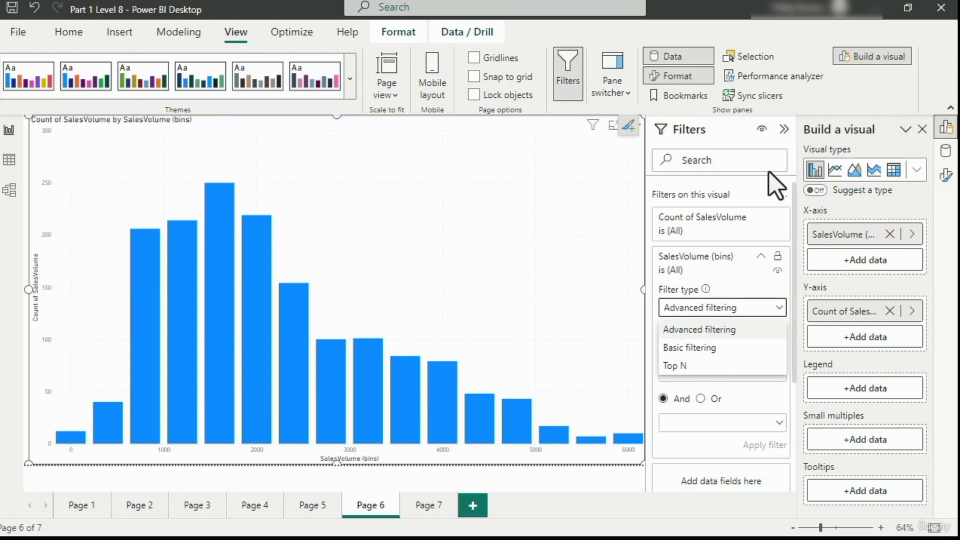
{"action": "left_click", "coordinate": [786, 130]}
{"action": "left_click", "coordinate": [784, 129]}
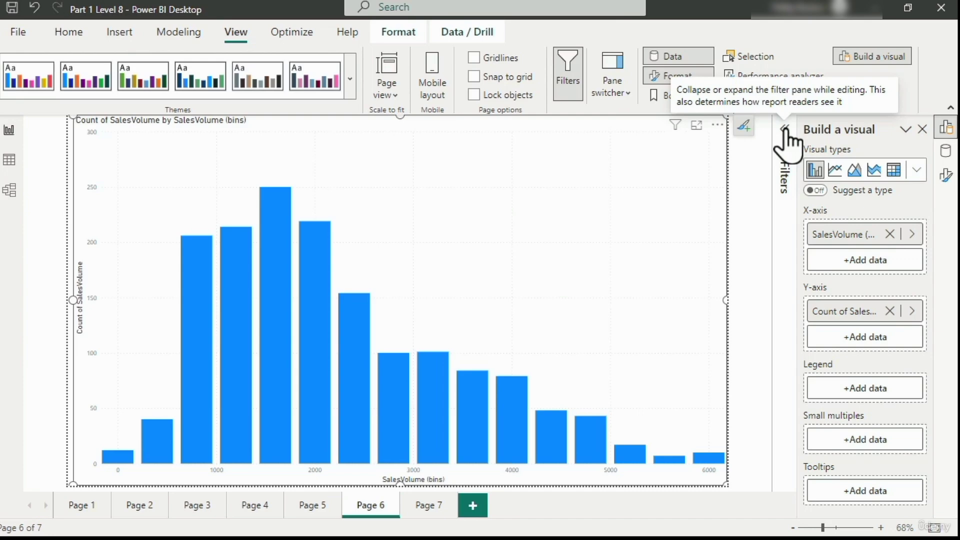
Step: Open the analysis options for the 2000 bin of the Page 6 histogram
{"action": "right_click", "coordinate": [304, 283]}
{"action": "mouse_move", "coordinate": [386, 386]}
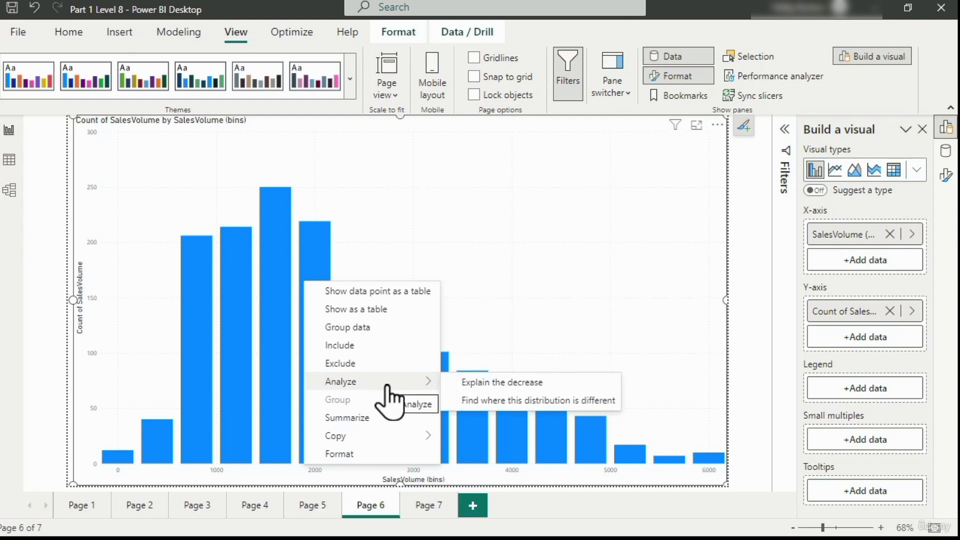